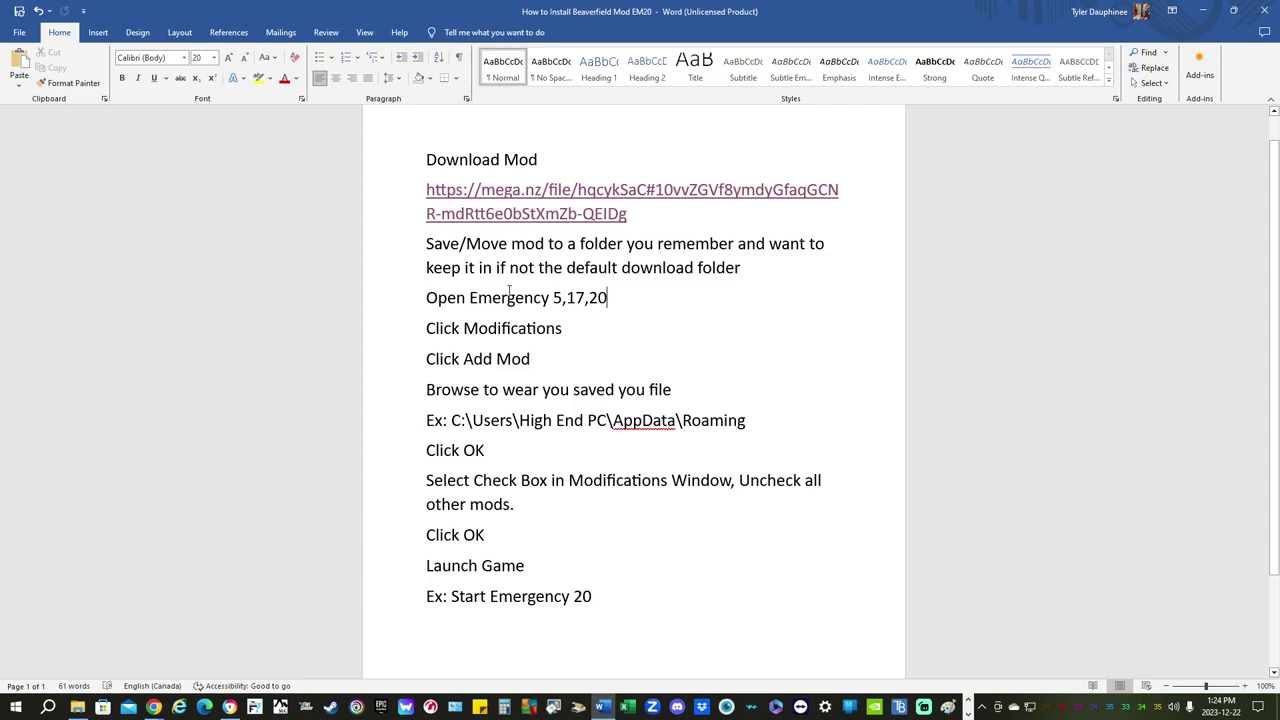
Advance the instructions document to the end of the Click OK step, opening File Explorer along the way
key("Right")
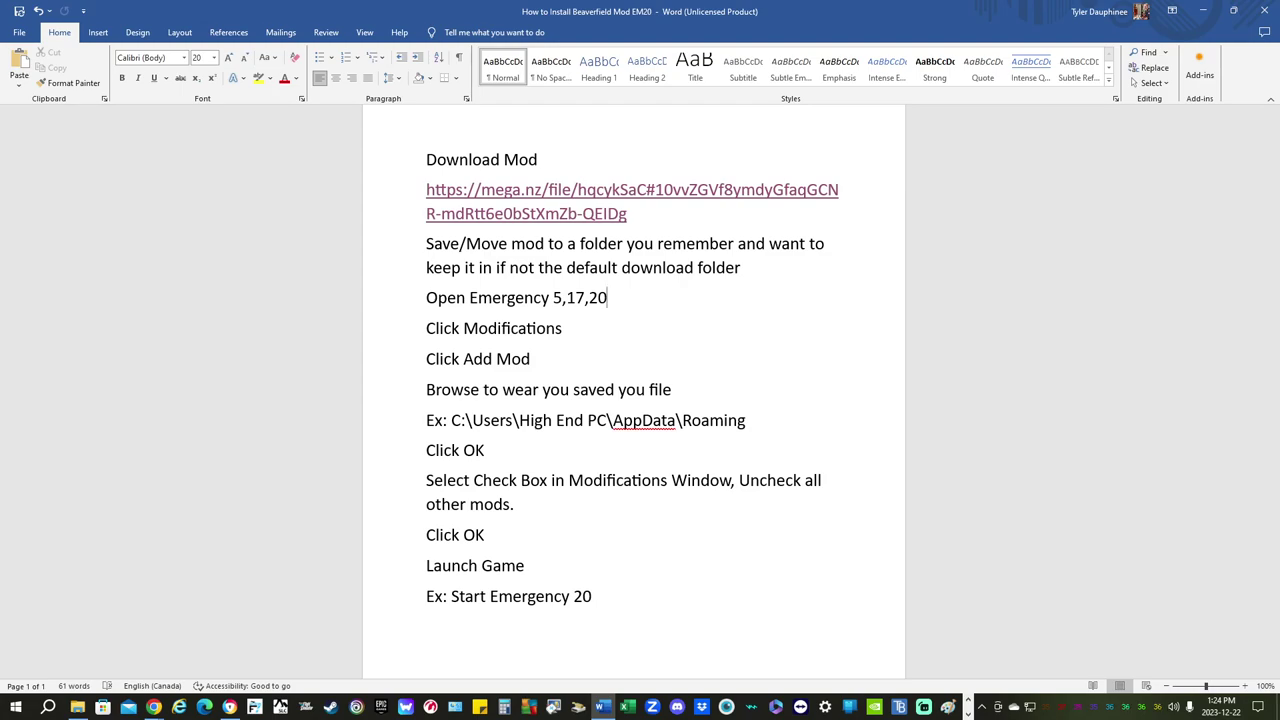
key("super+e")
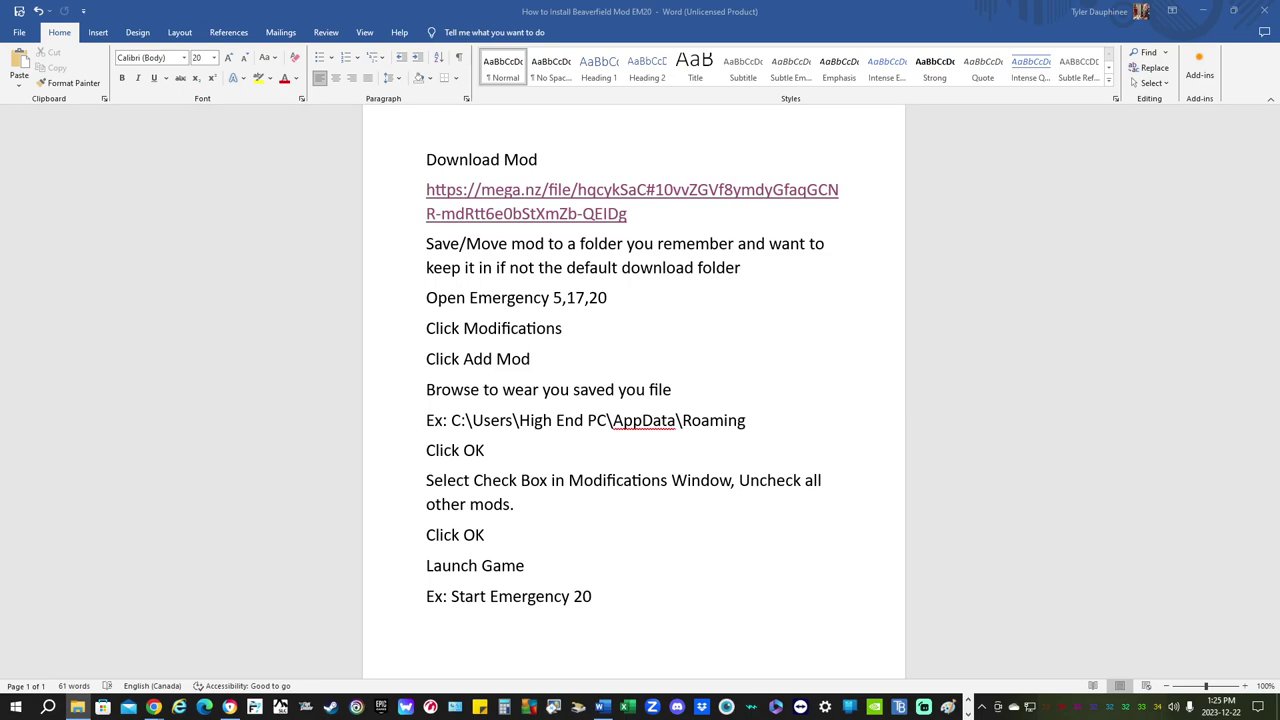
left_click(920, 346)
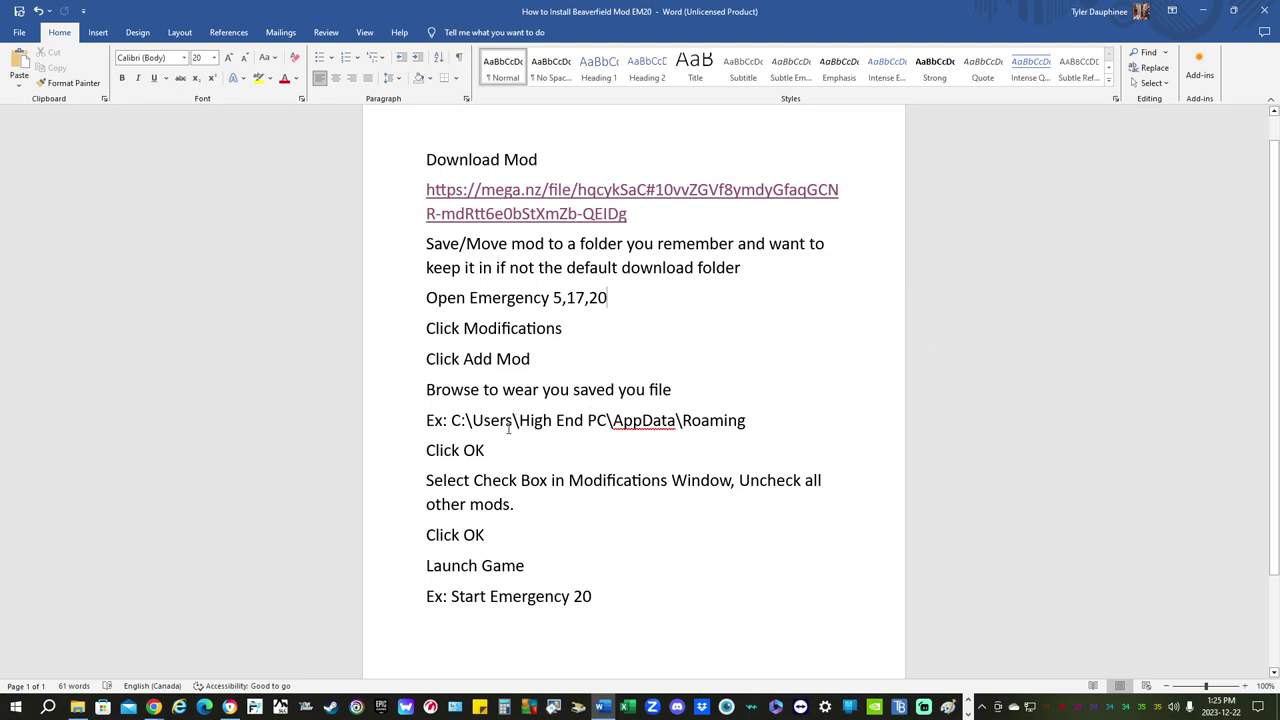
left_click(492, 451)
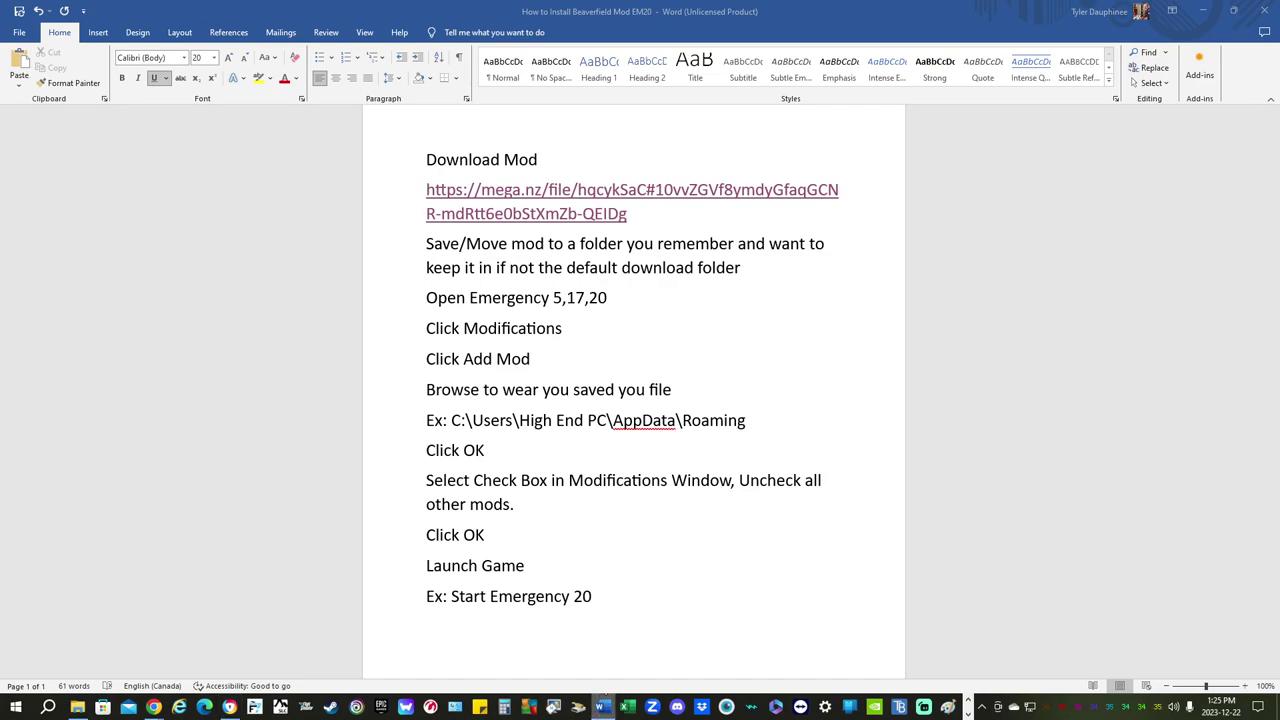
Dismiss the finished beaverfield1_0.zip download notice and reload the MEGA download page
left_click(603, 706)
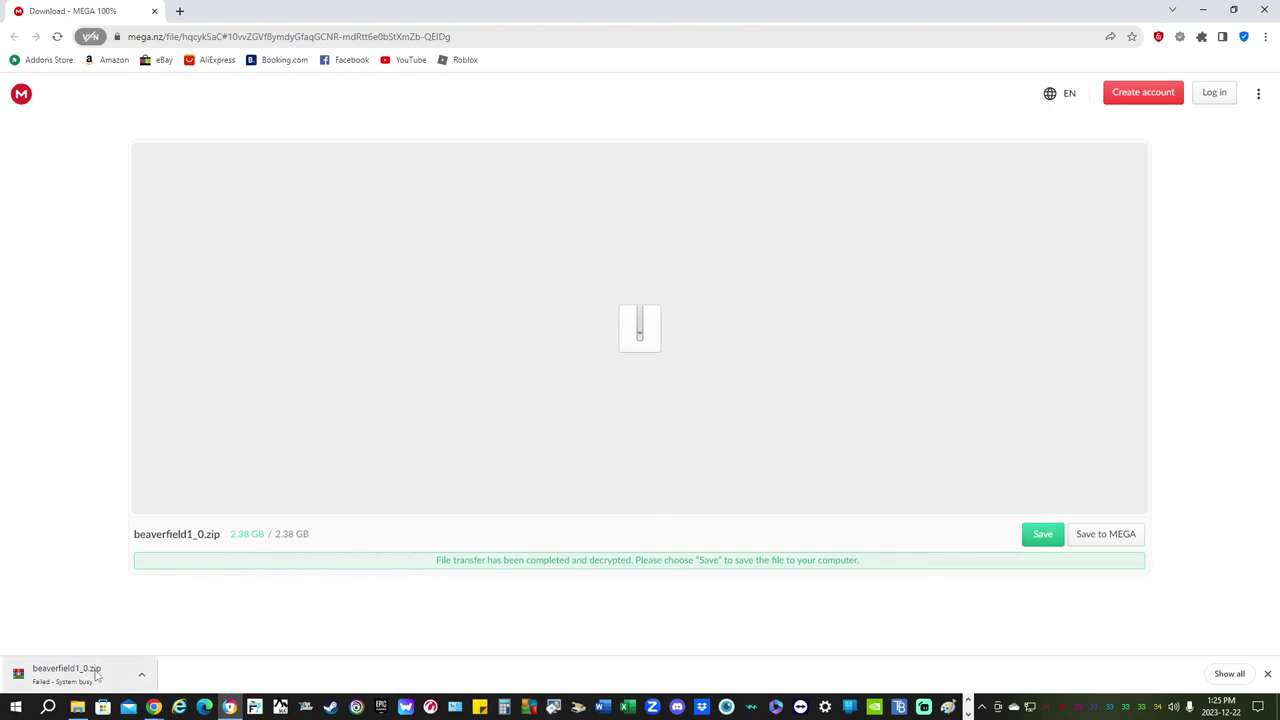
left_click(1267, 673)
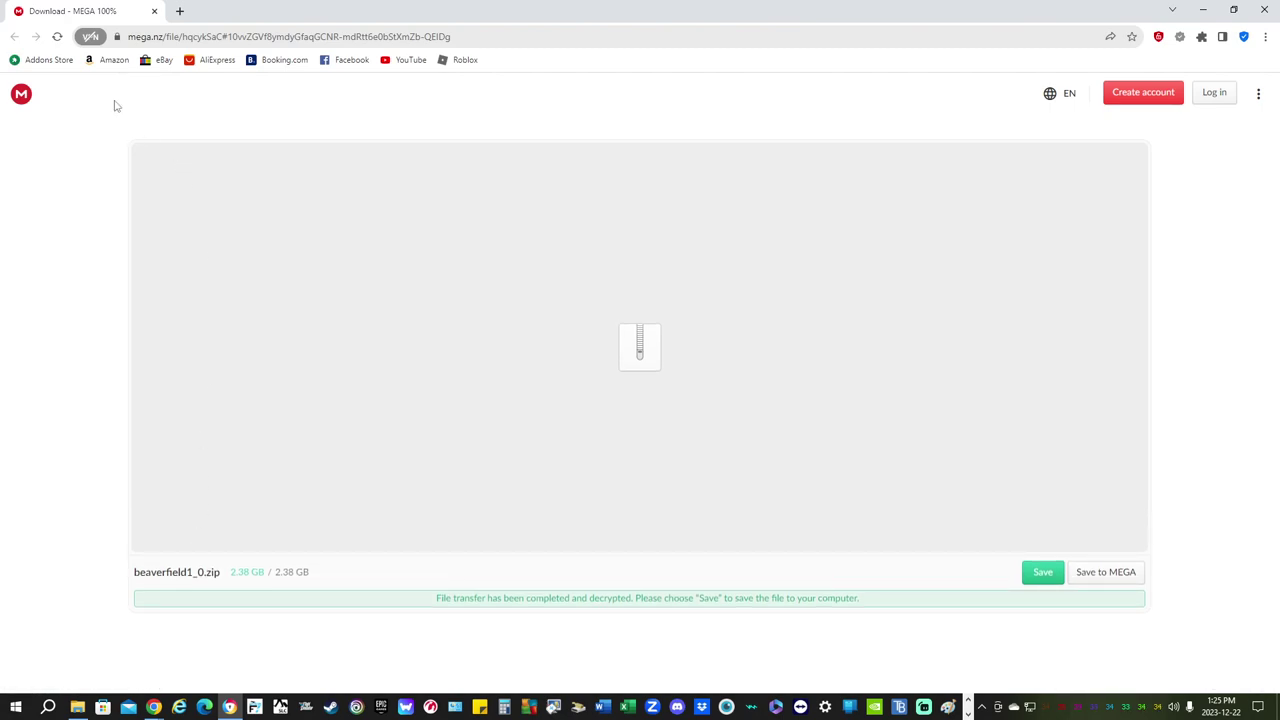
left_click(57, 37)
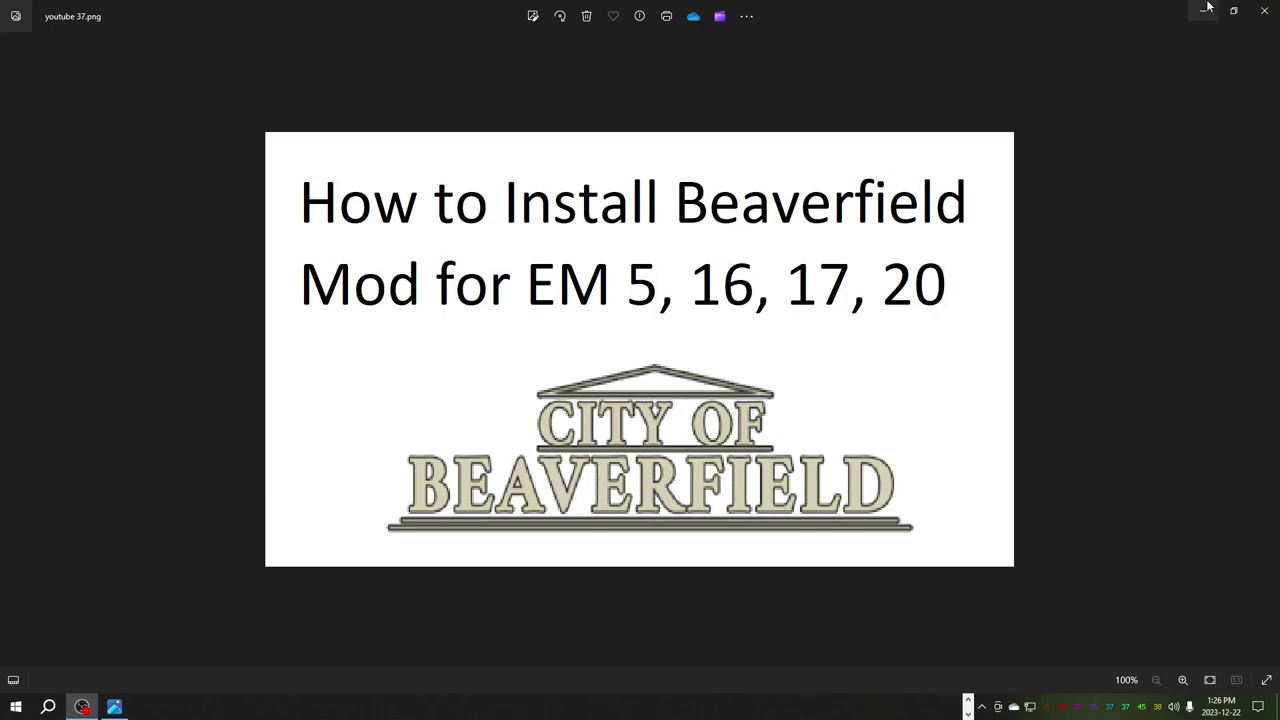
Launch Emergency 20 from the desktop and untick the old beaverfield mod in Modifications
left_click(1203, 10)
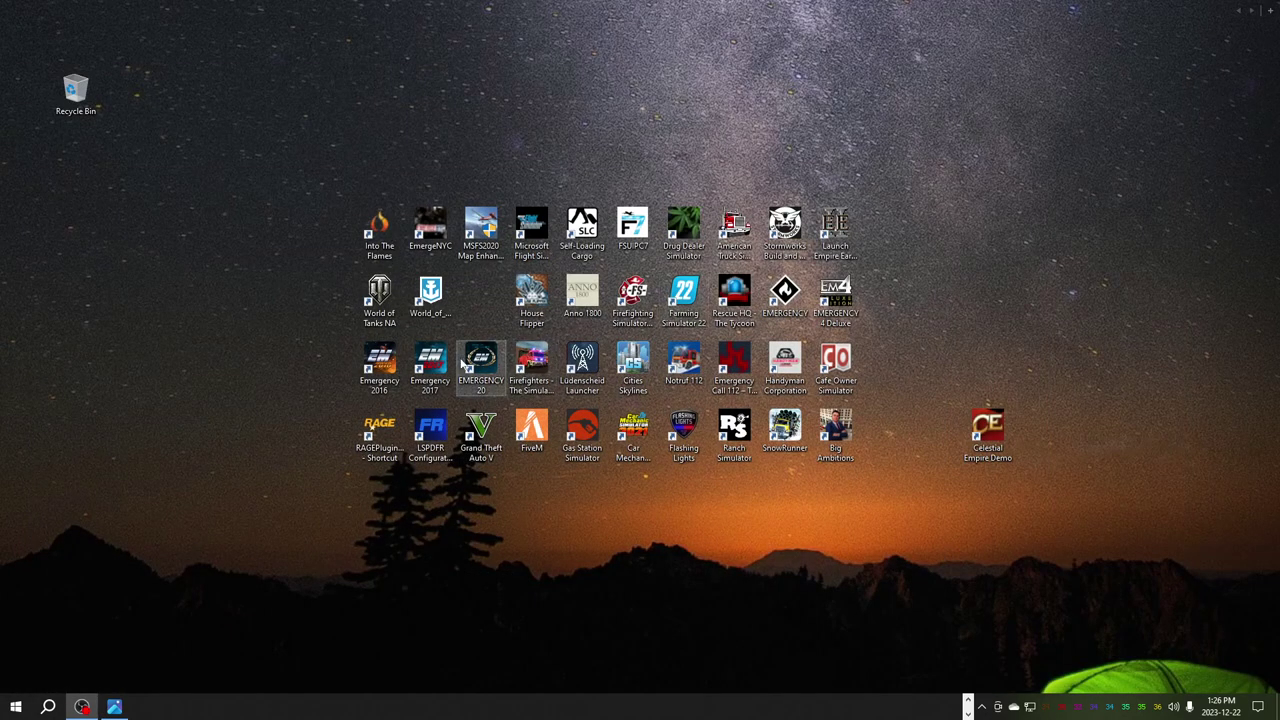
double_click(472, 360)
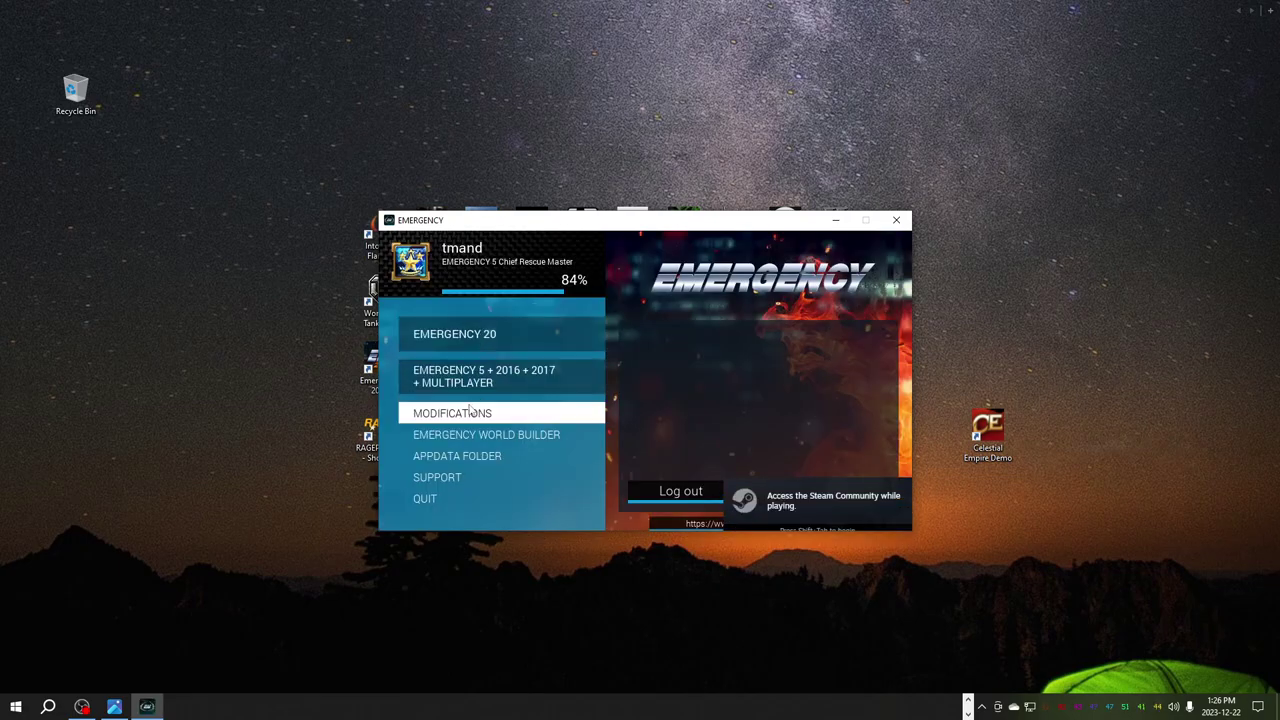
left_click(522, 412)
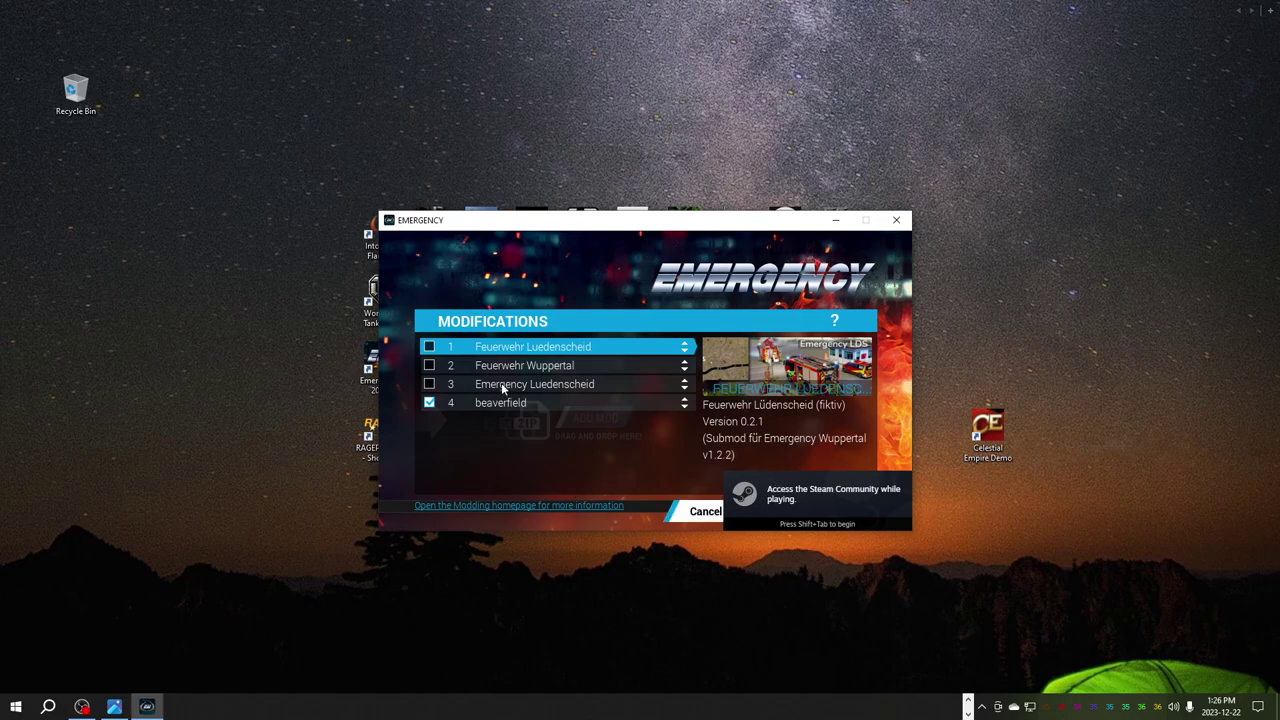
left_click(430, 403)
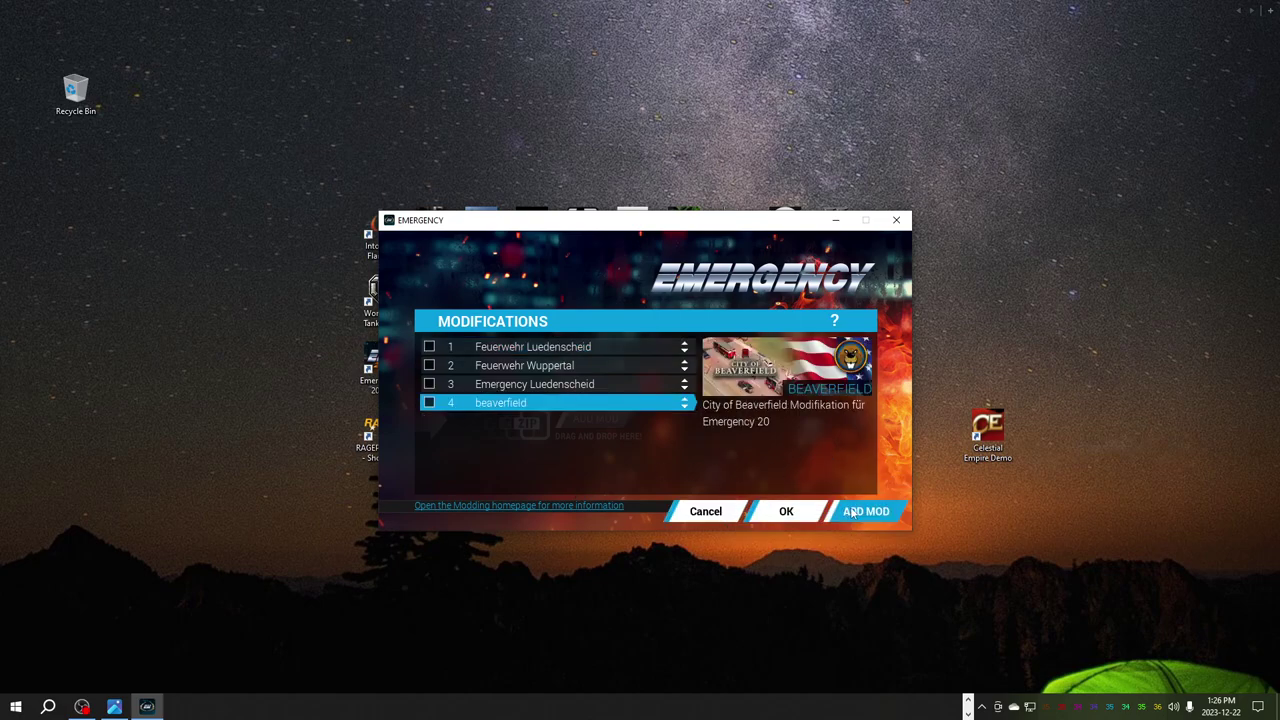
Add beaverfield.zip from C:\Users\<user>\AppData\Roaming as a new mod in the launcher
left_click(852, 512)
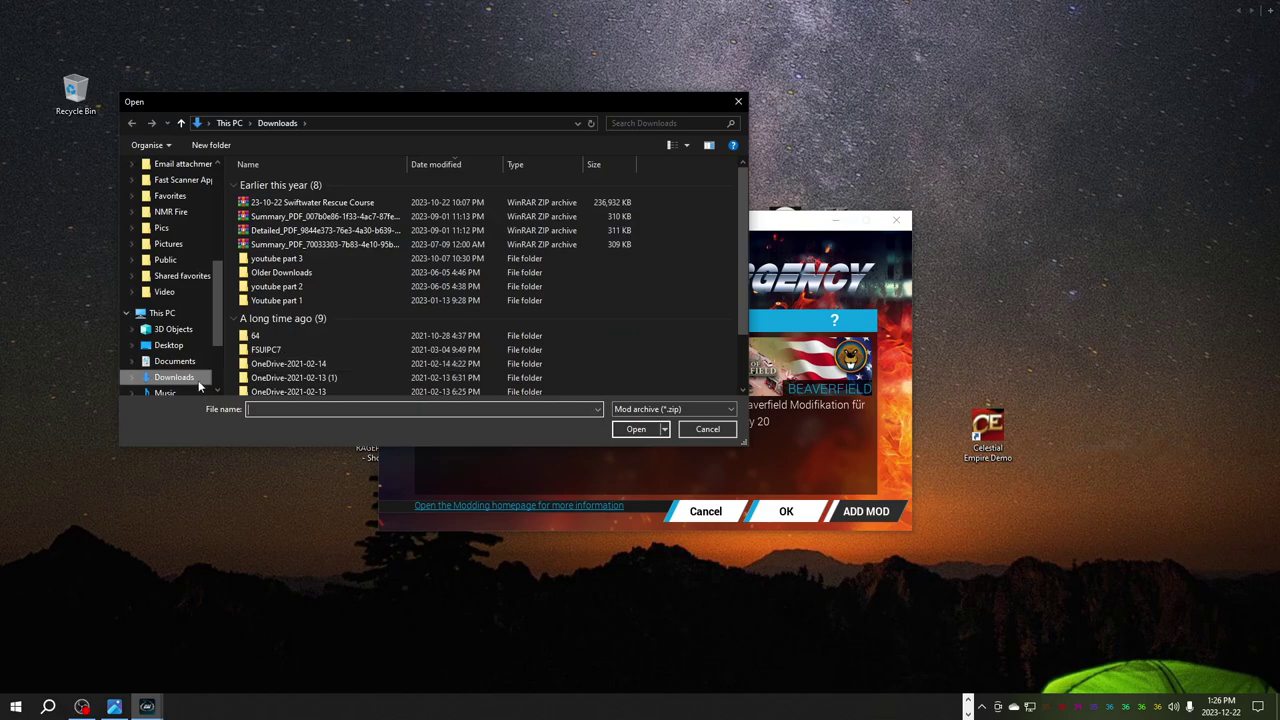
scroll(198, 380, "down", 3)
left_click(190, 330)
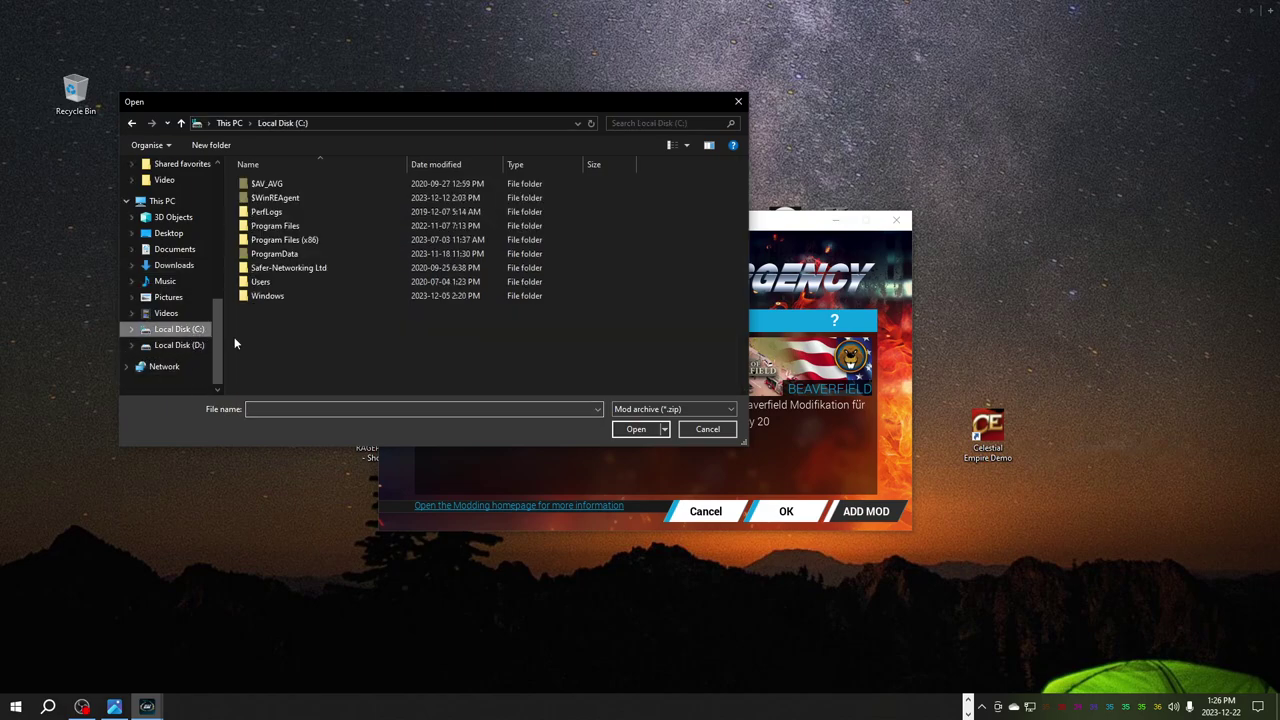
double_click(268, 283)
double_click(268, 198)
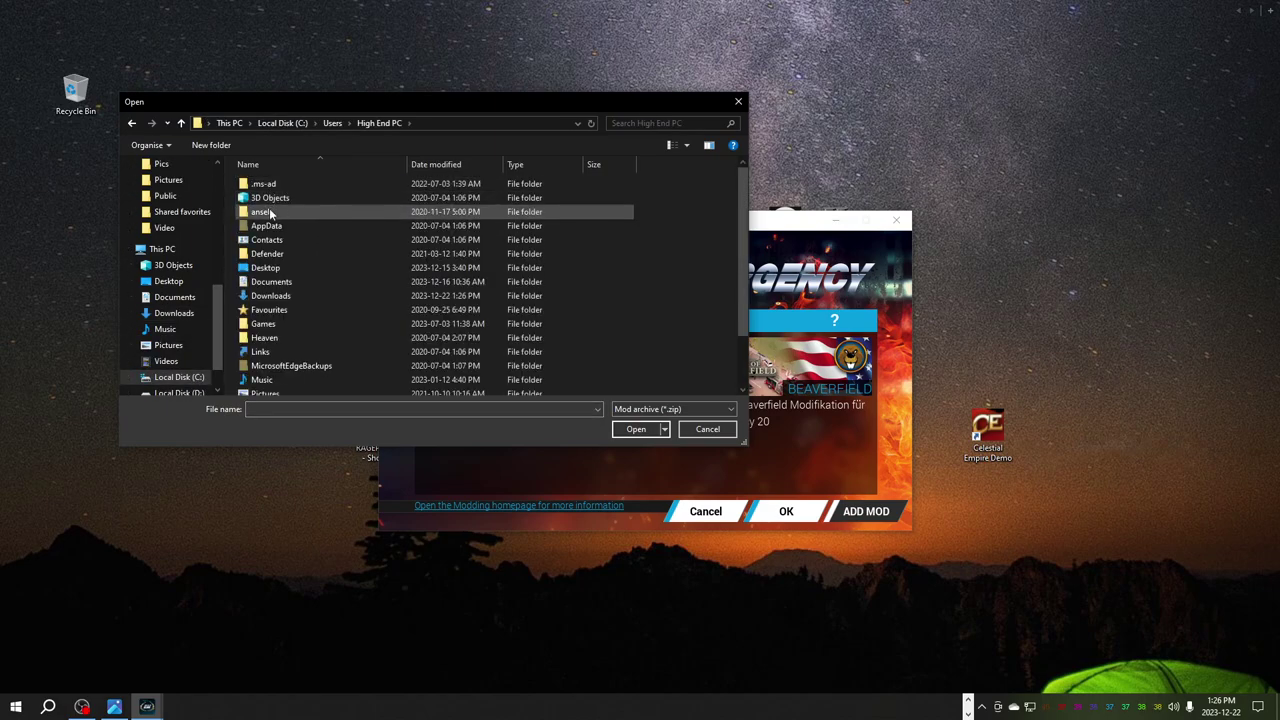
double_click(268, 226)
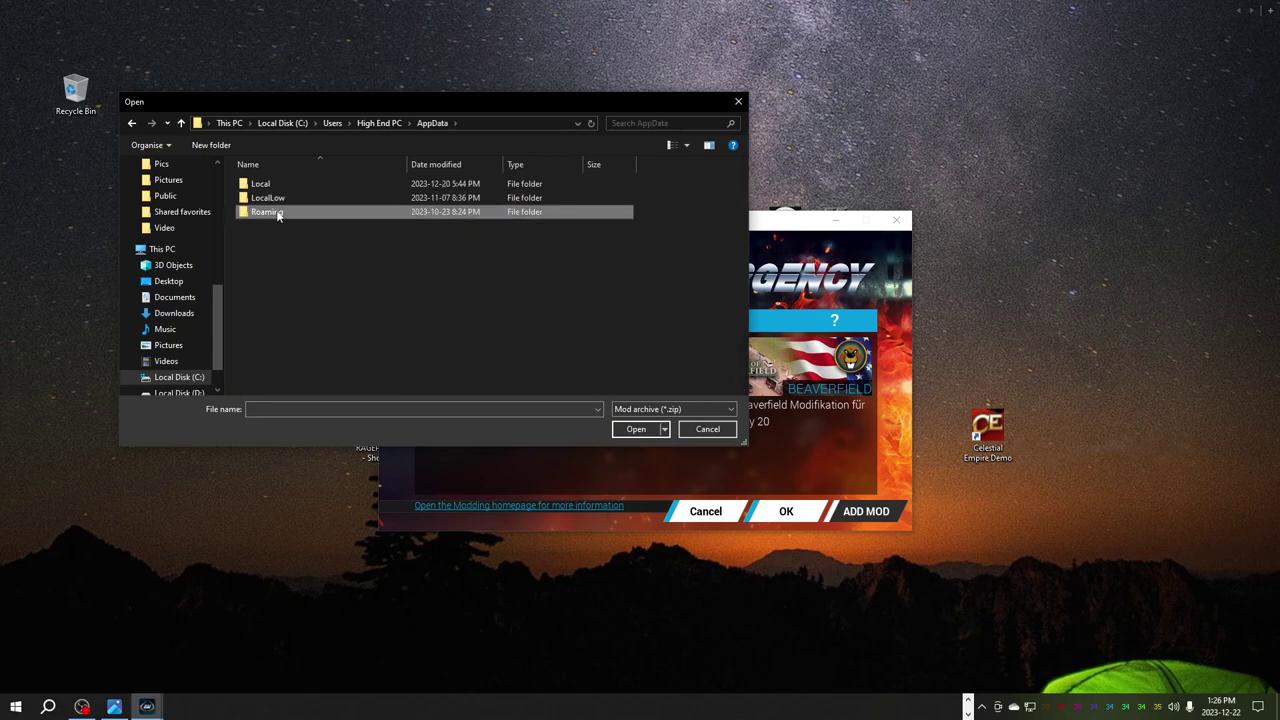
double_click(278, 214)
scroll(329, 257, "down", 5)
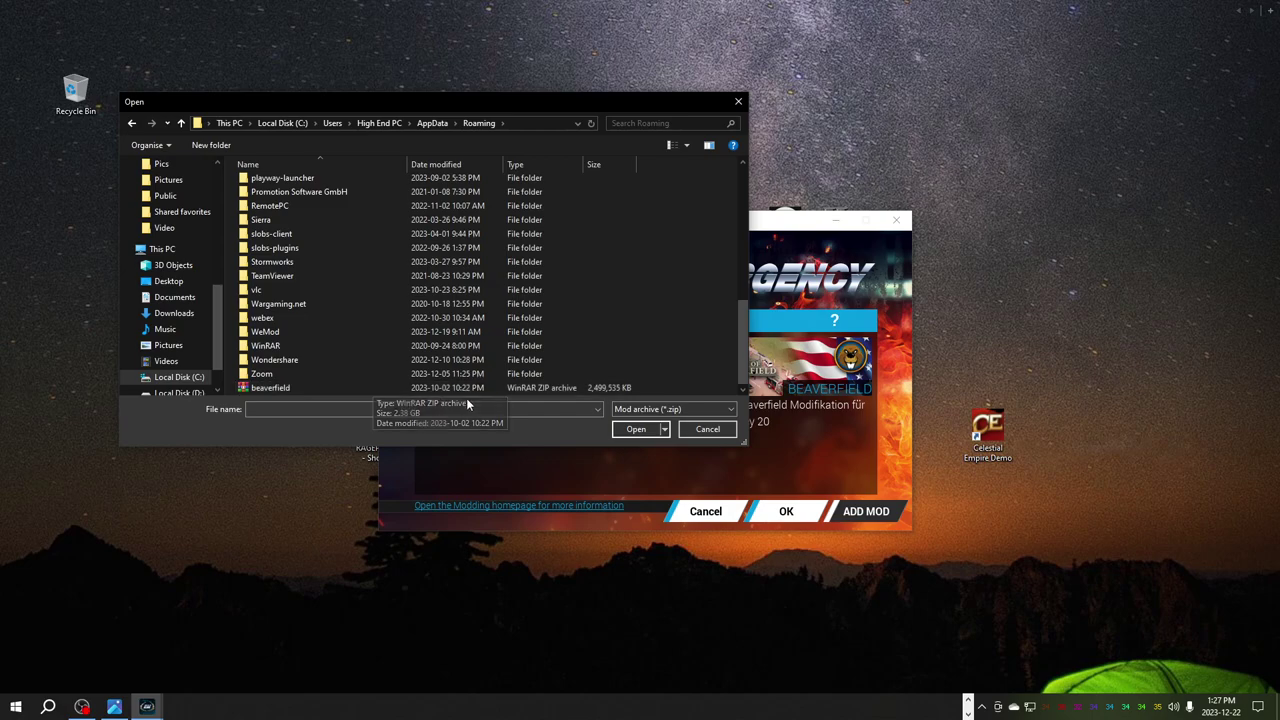
left_click(430, 388)
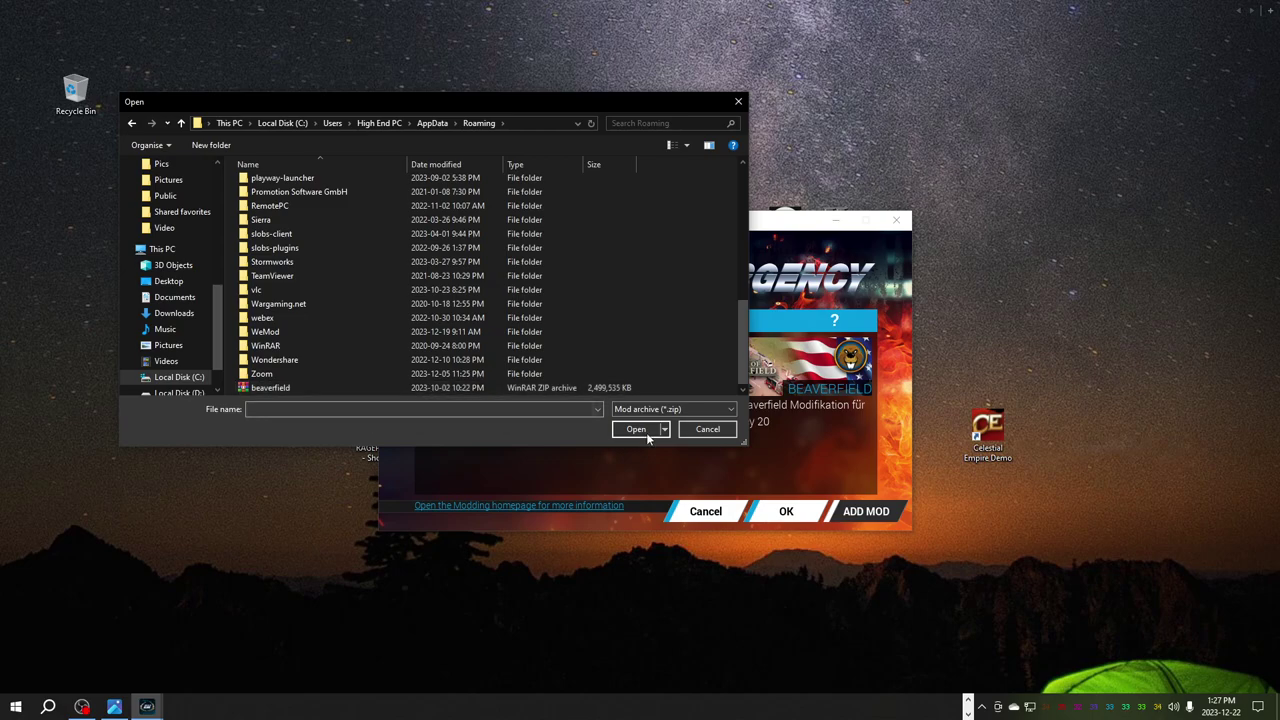
left_click(640, 429)
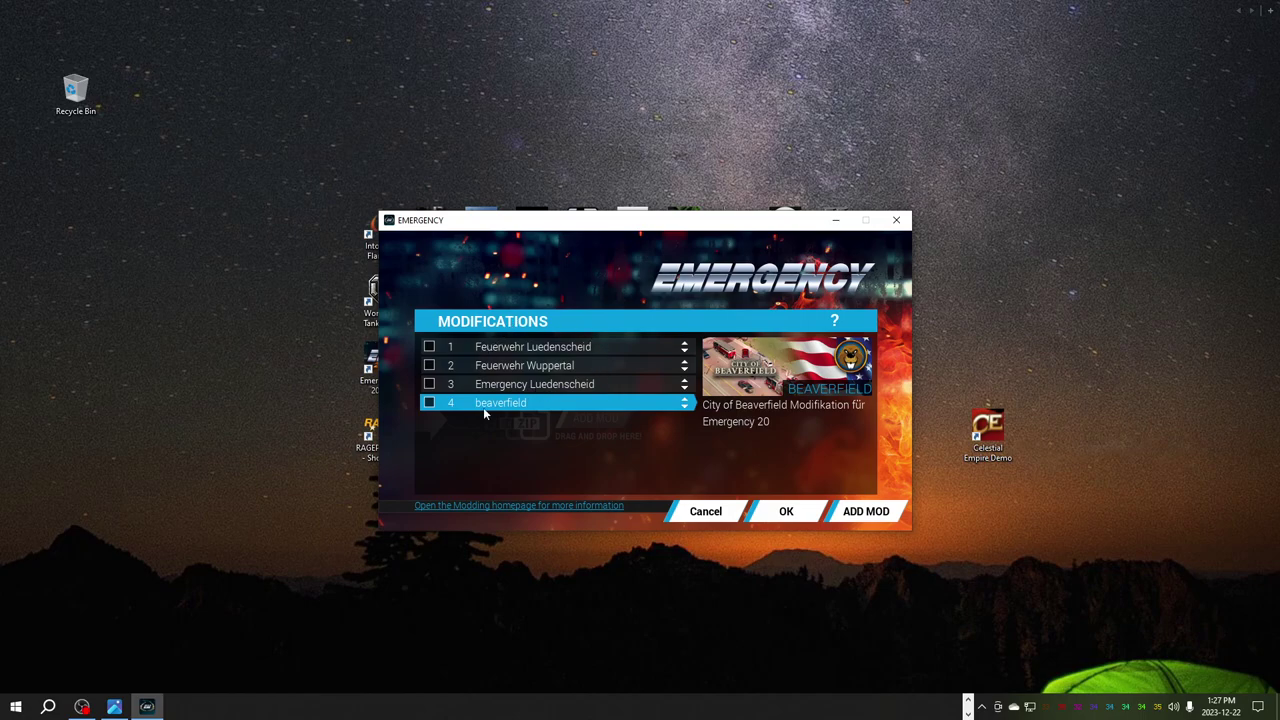
Leave beaverfield as the only ticked mod and confirm the list with OK
left_click(431, 348)
left_click(434, 366)
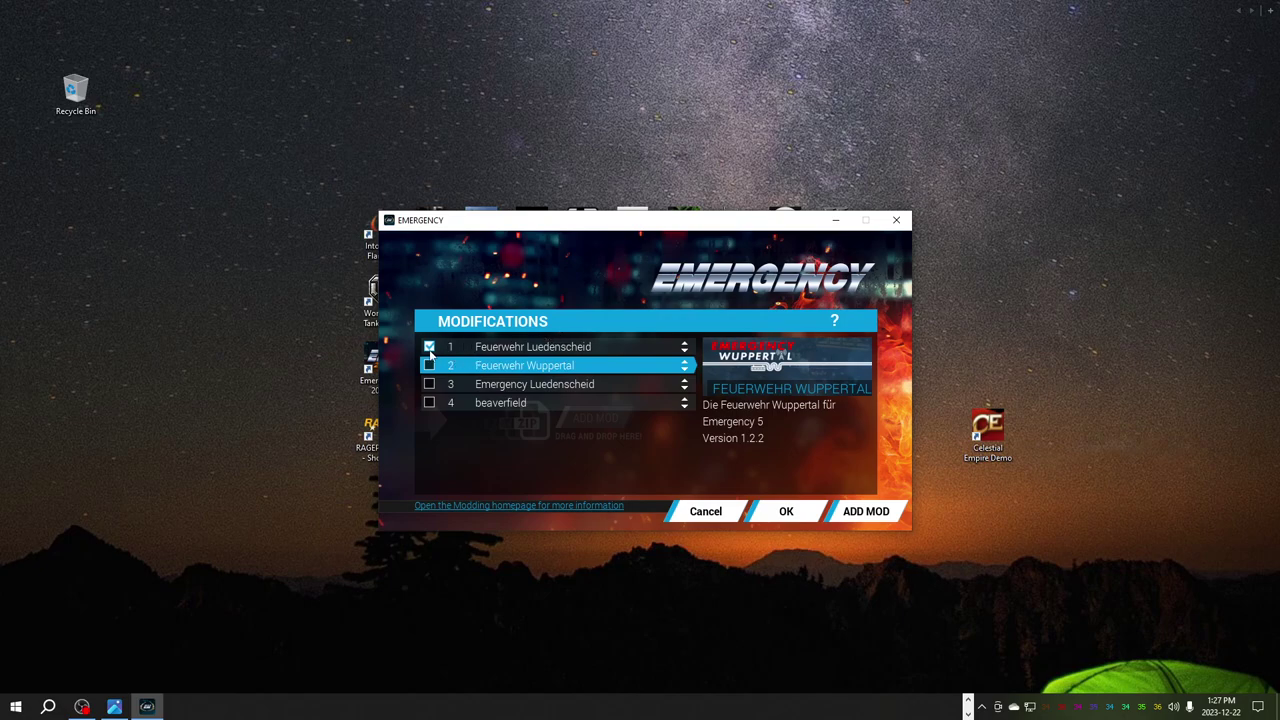
left_click(430, 348)
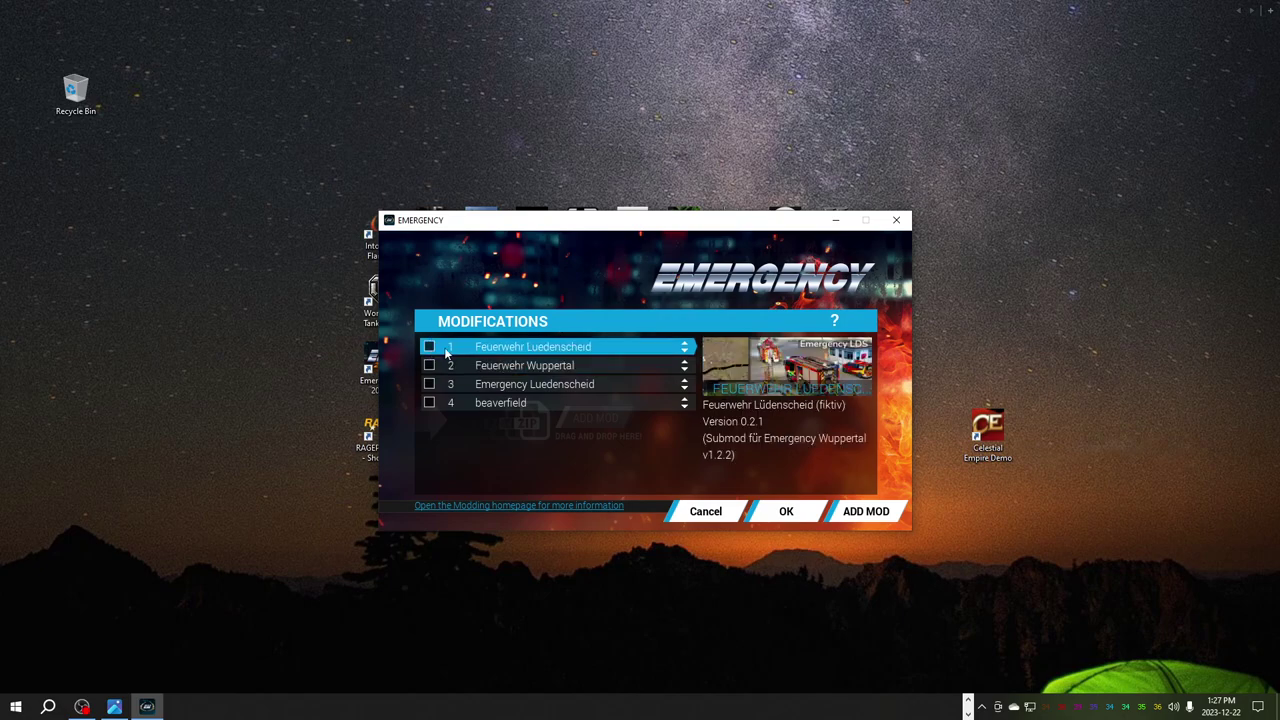
left_click(429, 403)
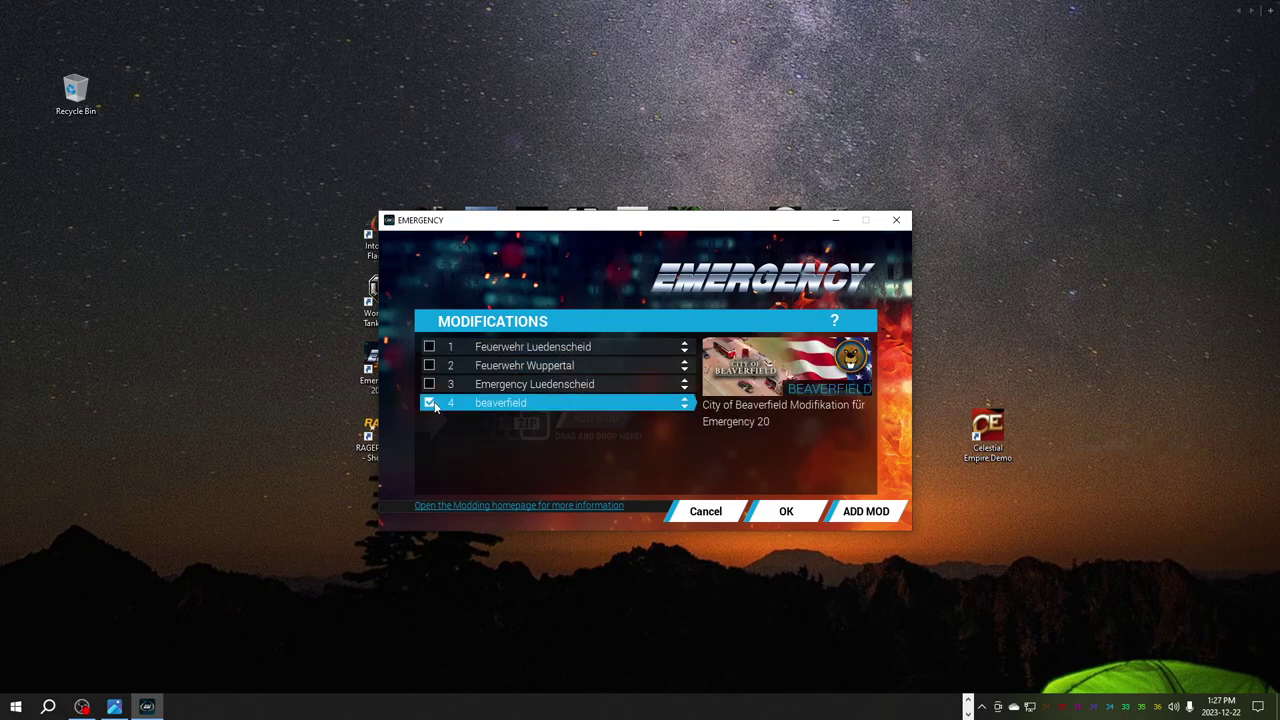
left_click(786, 512)
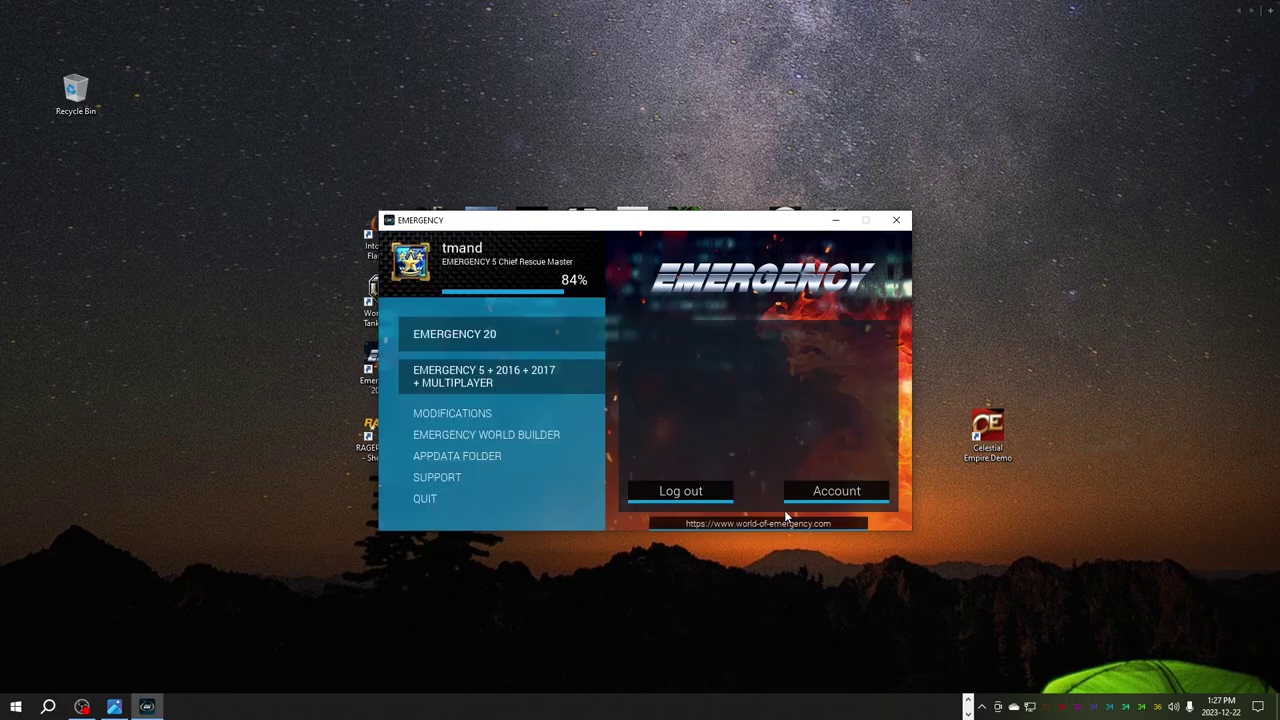
Launch Emergency 20 and open Free Play on Beaverfield with Endless Game mode
left_click(487, 347)
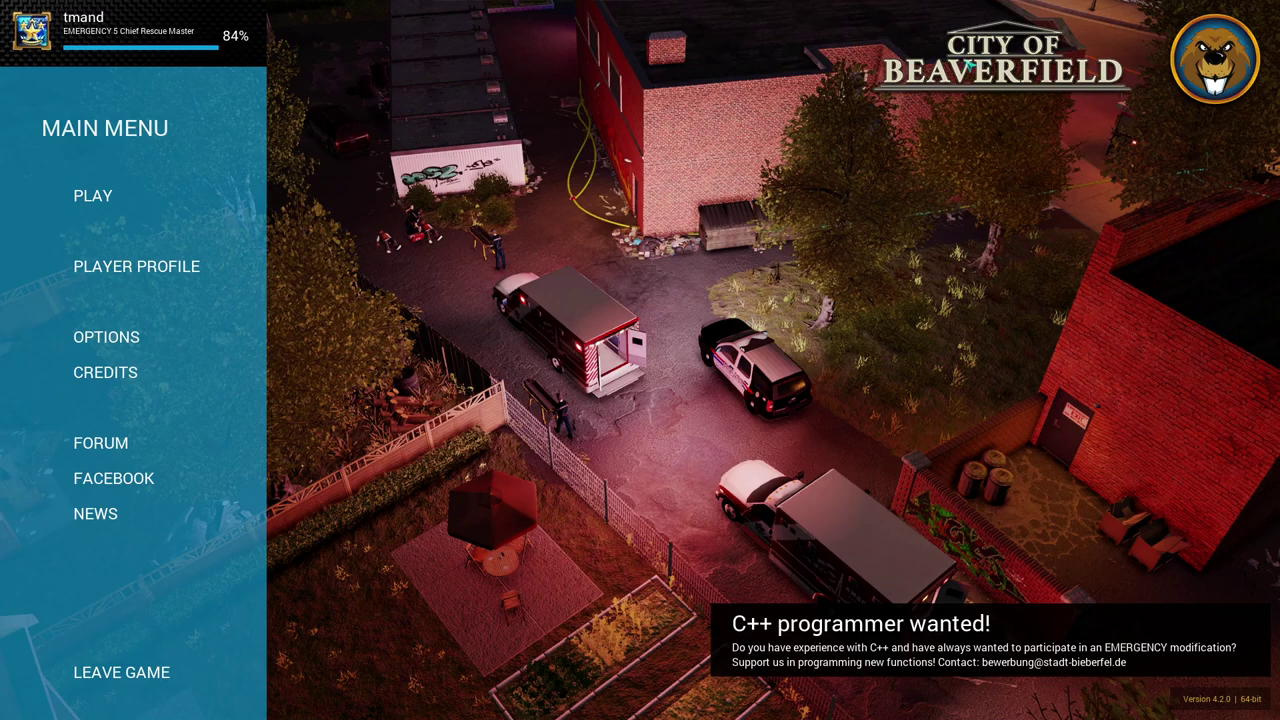
left_click(140, 200)
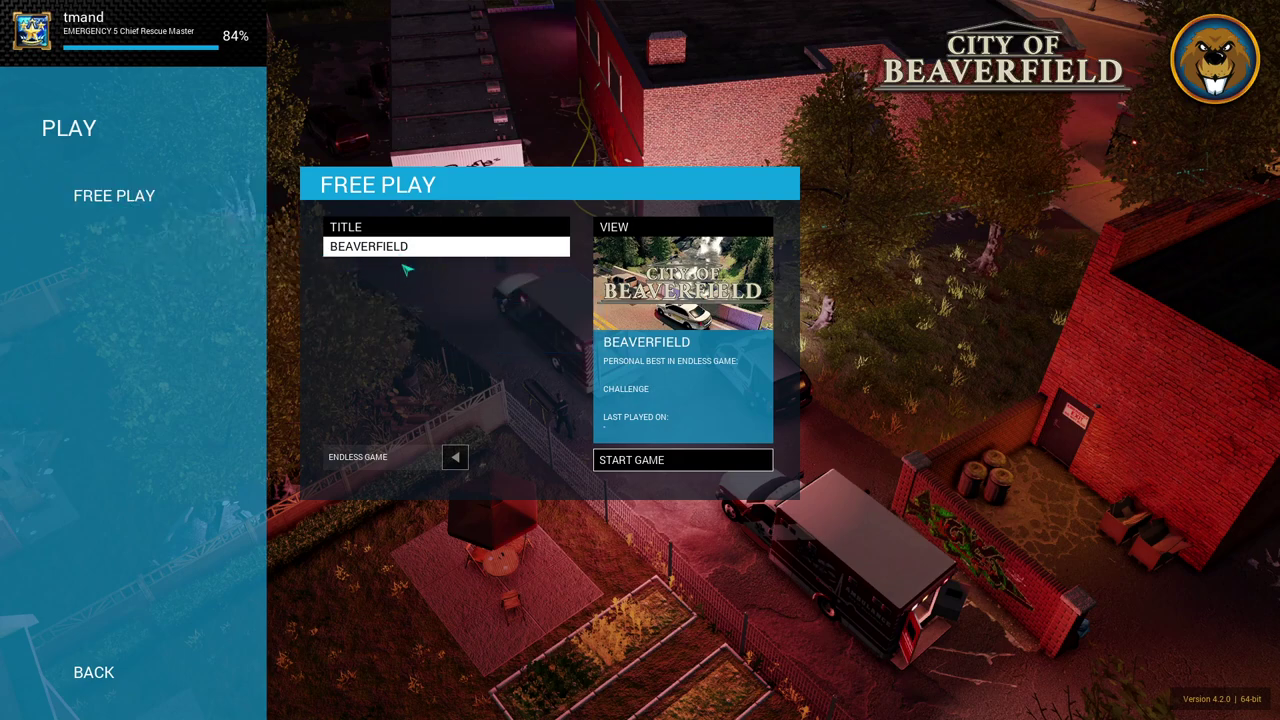
left_click(455, 457)
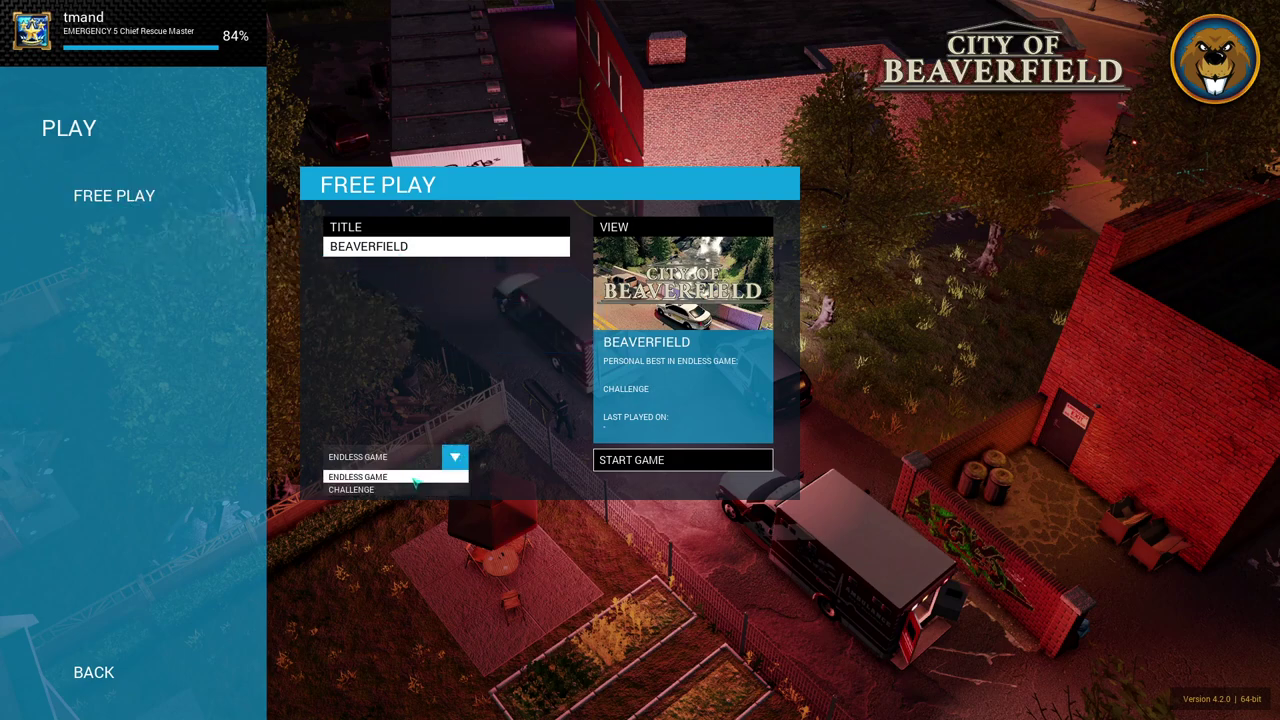
left_click(414, 478)
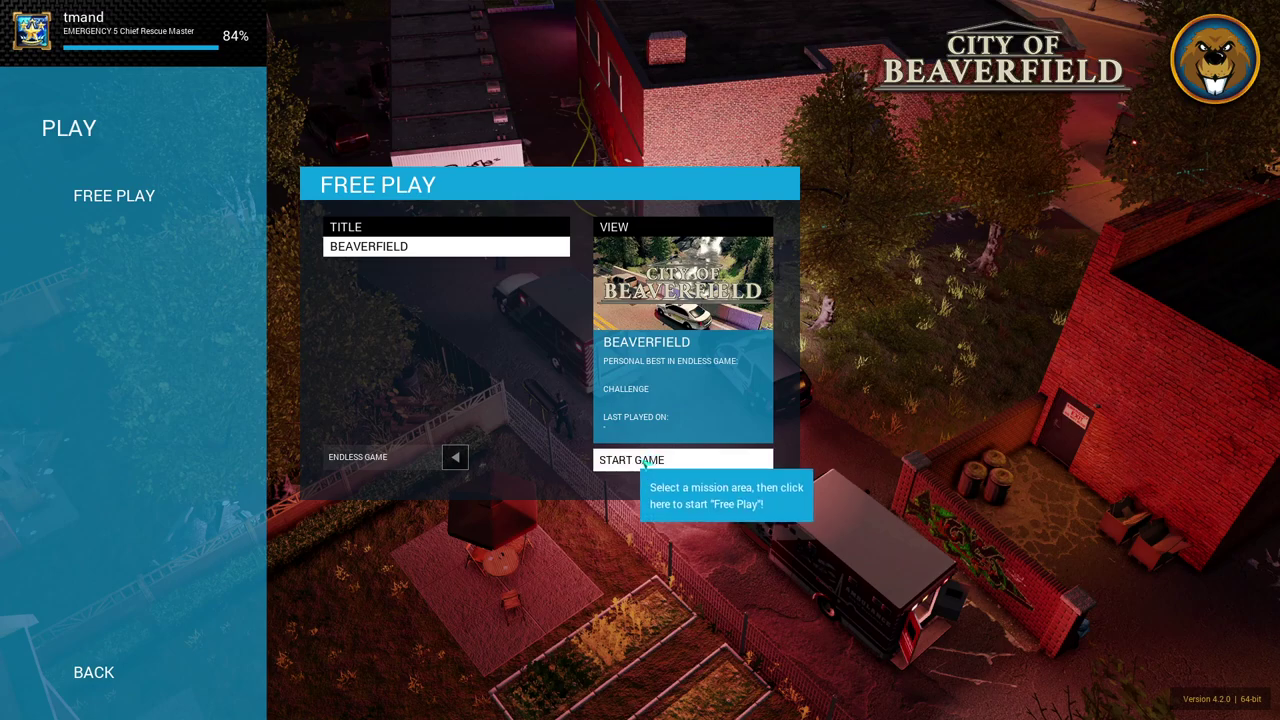
Start the Beaverfield Endless Game free play so its mission area loads
left_click(645, 462)
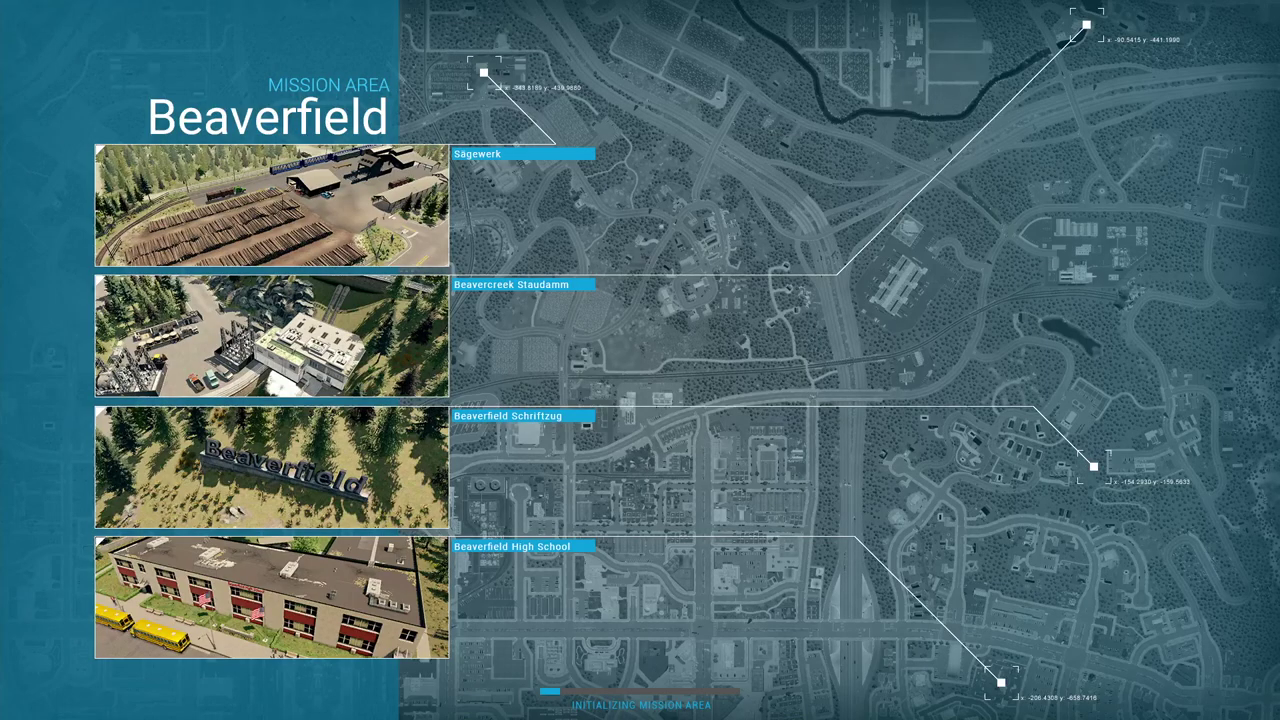